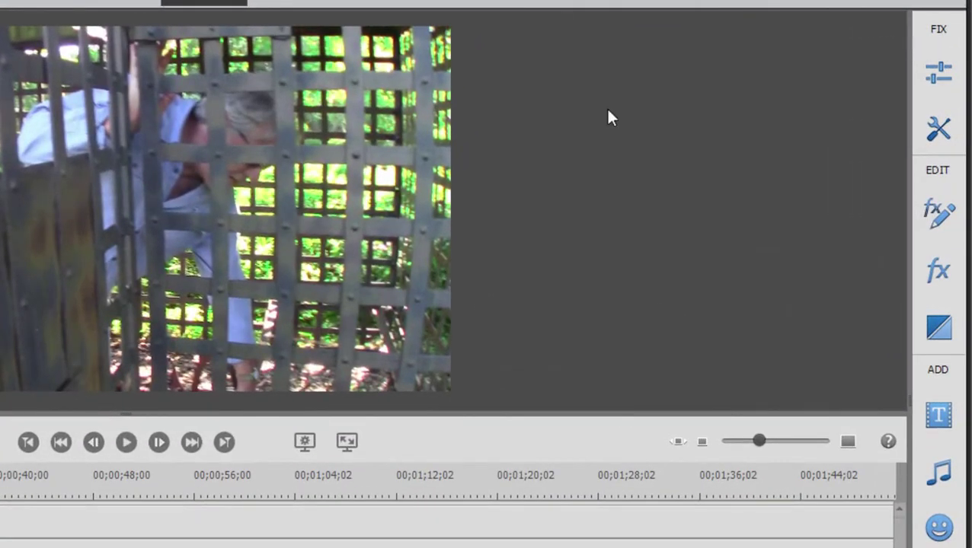
# Step: Filter the video Transitions panel to list only the Wipe category
pyautogui.click(941, 343)
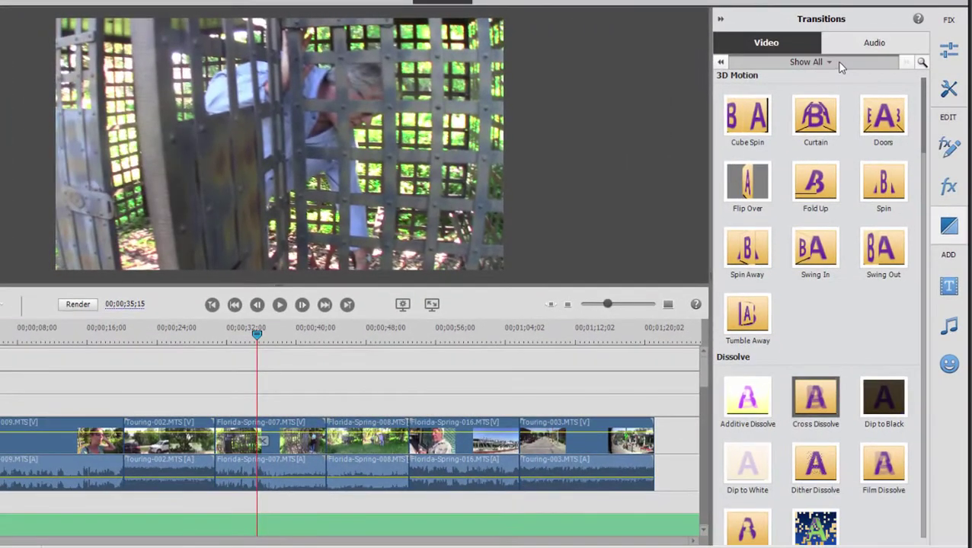
pyautogui.click(835, 68)
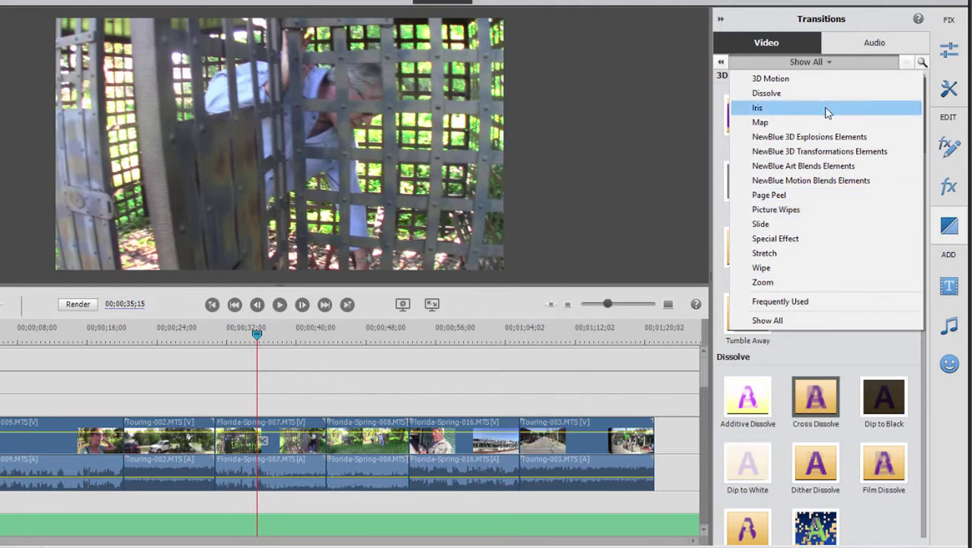
pyautogui.click(792, 276)
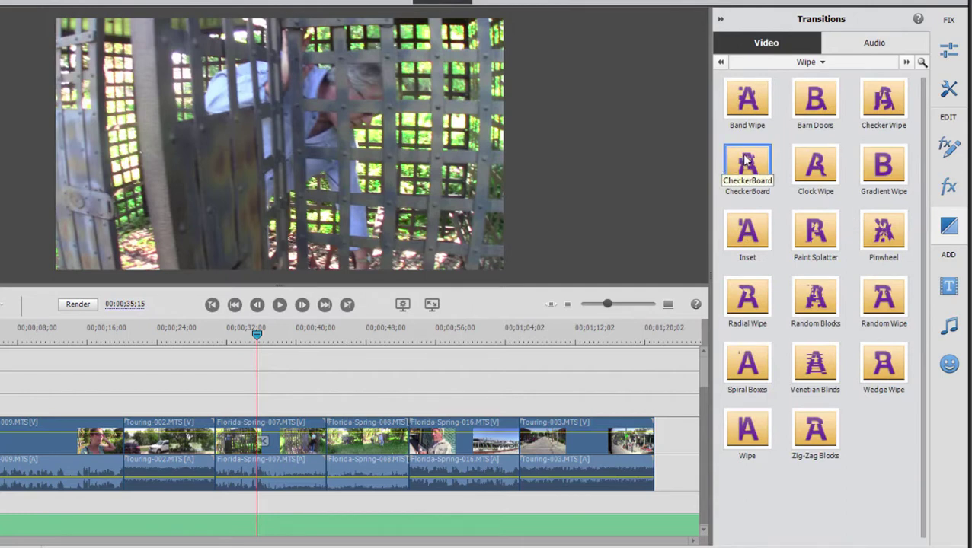
# Step: Drop a CheckerBoard wipe on the Florida-Spring-007/008 cut and give it a 2-second duration
pyautogui.moveTo(751, 158); pyautogui.dragTo(324, 448)
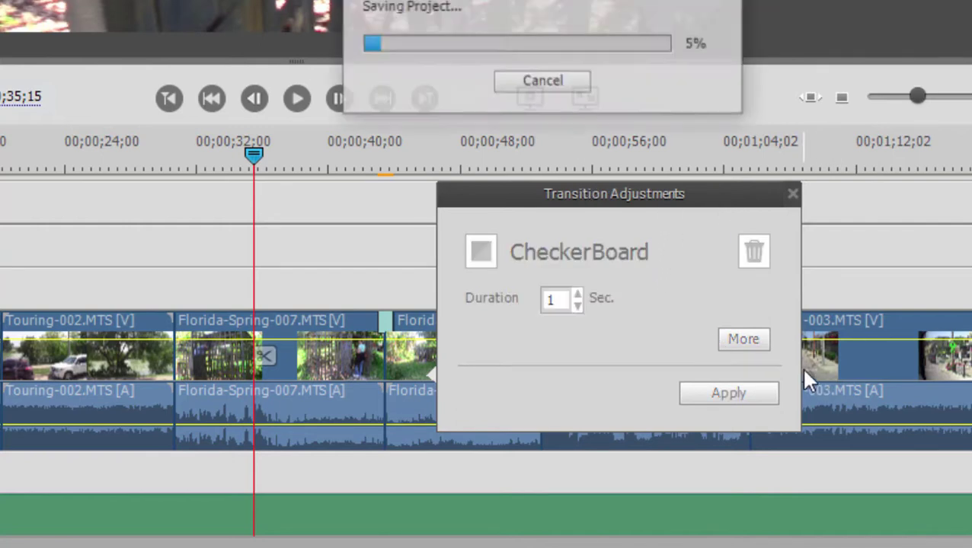
pyautogui.click(792, 194)
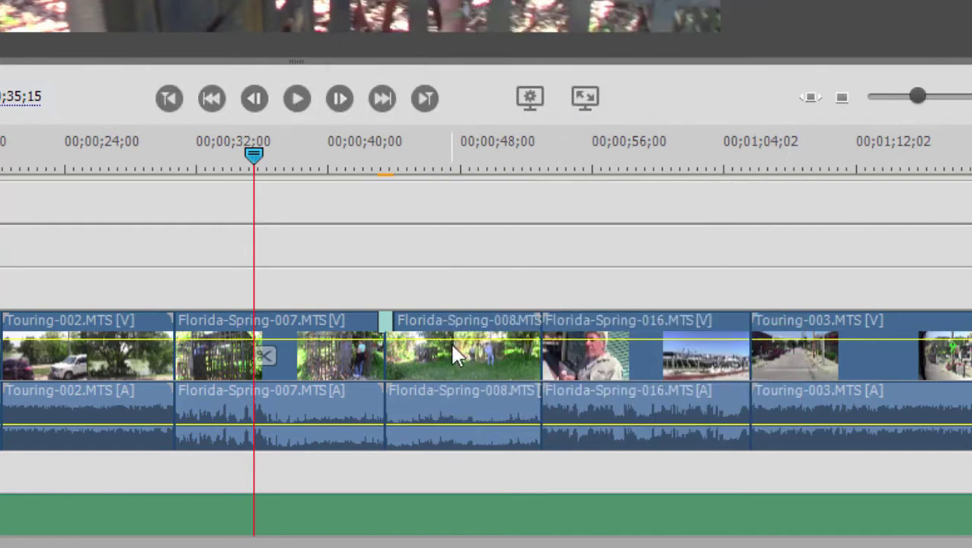
pyautogui.doubleClick(380, 322)
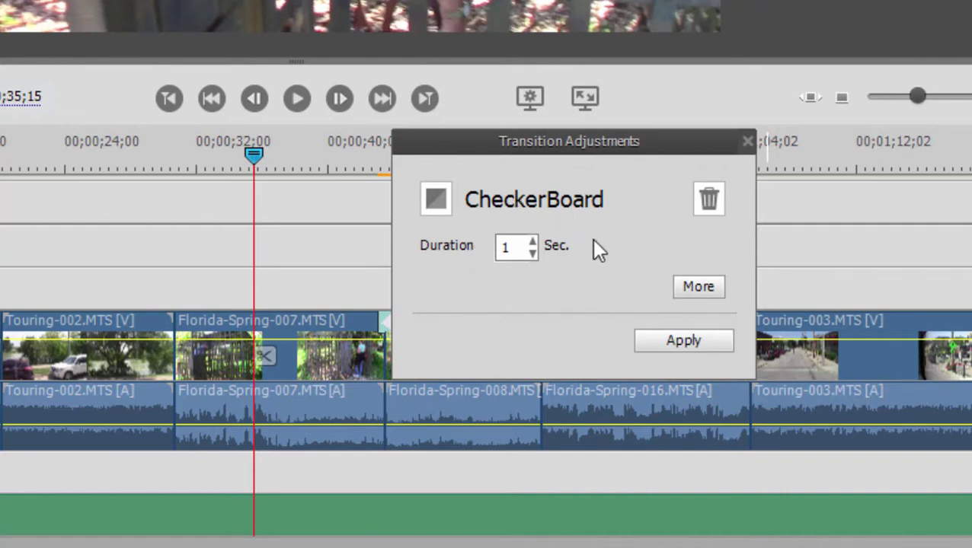
pyautogui.doubleClick(509, 247)
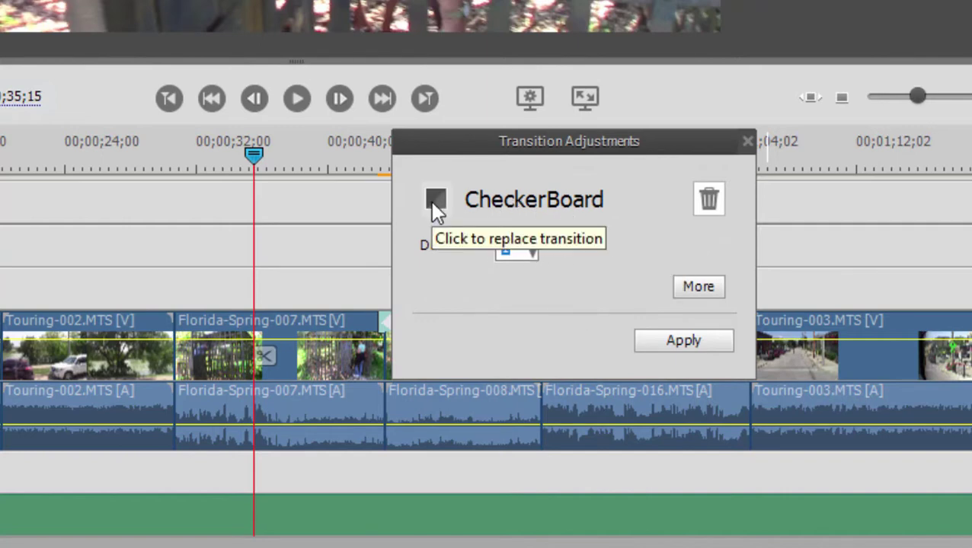
pyautogui.write('2')
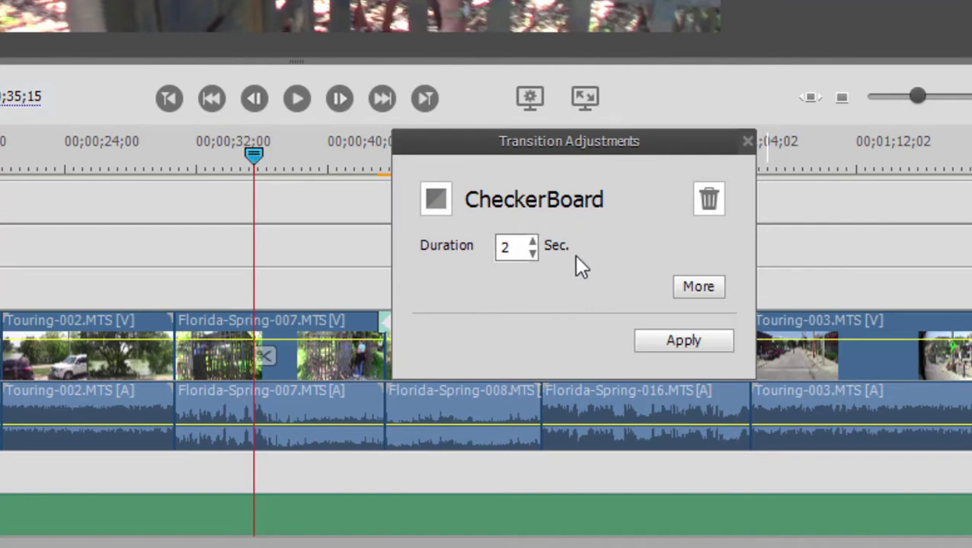
# Step: Expand the CheckerBoard adjustments and scrub the preview into the transition around 00;00;43;13
pyautogui.click(713, 289)
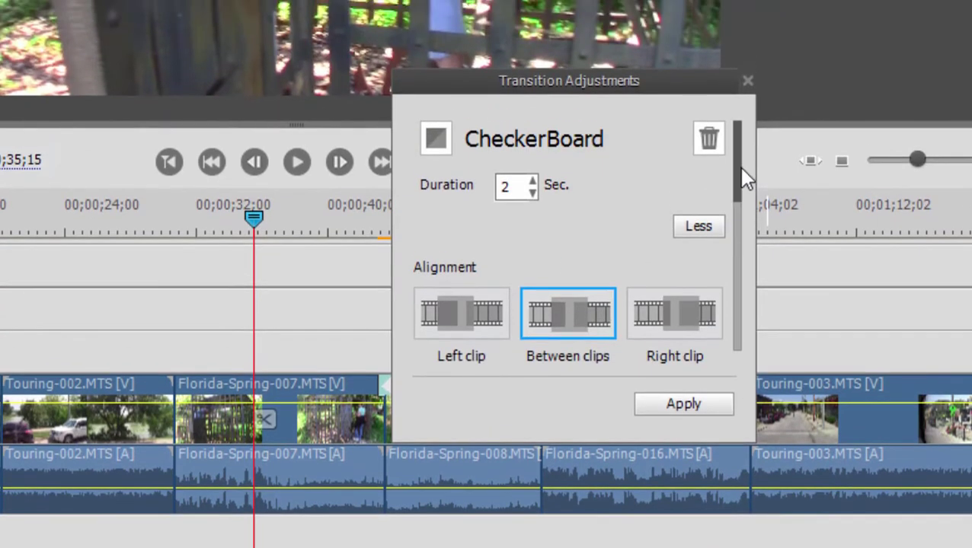
pyautogui.moveTo(739, 127); pyautogui.dragTo(742, 138)
pyautogui.moveTo(741, 177); pyautogui.dragTo(736, 347)
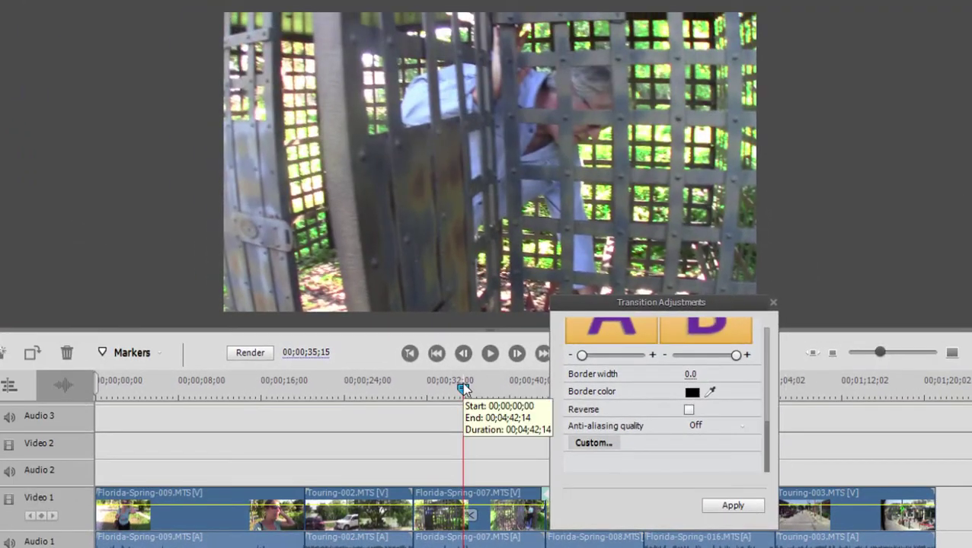
pyautogui.moveTo(463, 386); pyautogui.dragTo(552, 410)
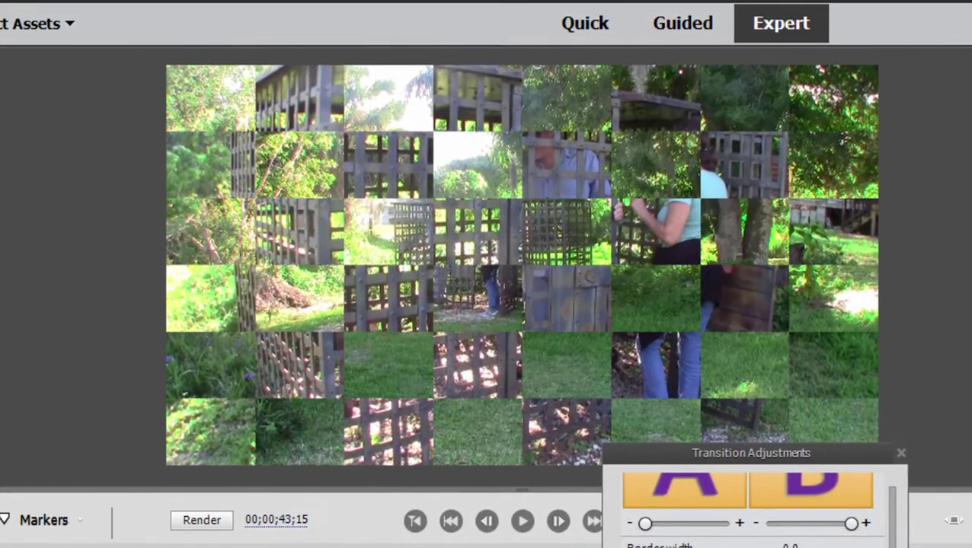
pyautogui.press('Right')
pyautogui.press('Right')
pyautogui.press('Right')
pyautogui.press('Right')
pyautogui.press('Right')
pyautogui.press('Right')
pyautogui.press('Right')
pyautogui.press('Right')
pyautogui.press('Right')
pyautogui.press('Left')
pyautogui.press('Left')
pyautogui.press('Left')
pyautogui.press('Left')
pyautogui.press('Left')
pyautogui.press('Left')
pyautogui.press('Left')
pyautogui.press('Left')
pyautogui.press('Left')
pyautogui.press('Left')
pyautogui.press('Left')
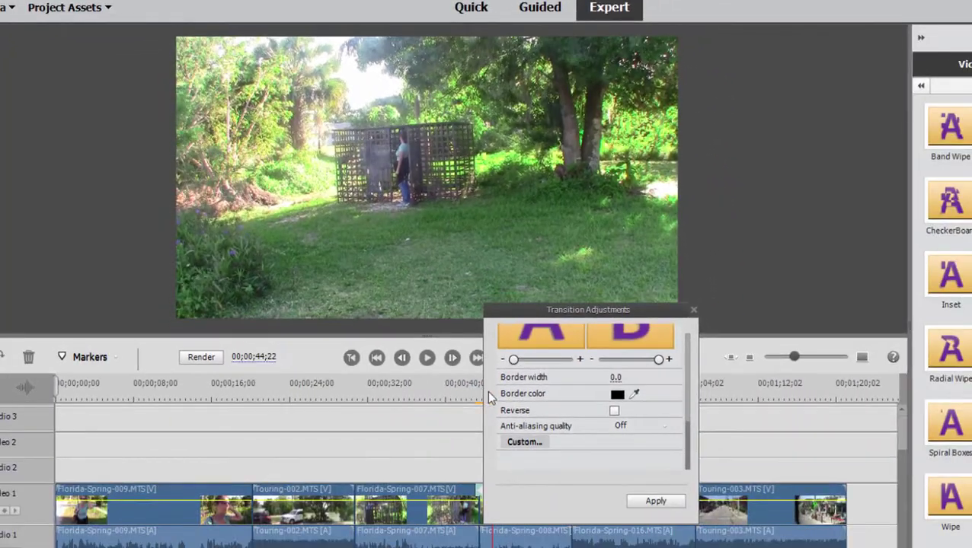
pyautogui.click(478, 394)
pyautogui.moveTo(478, 396); pyautogui.dragTo(479, 395)
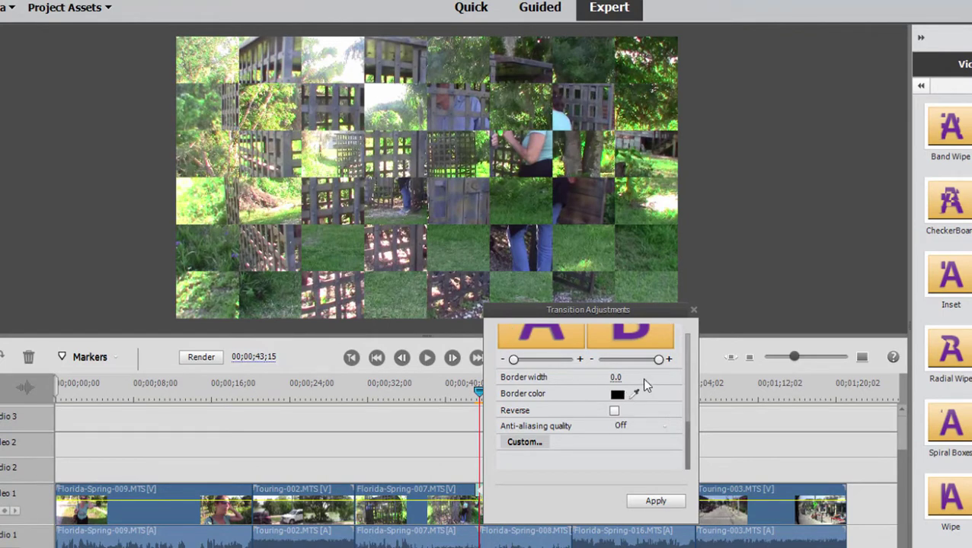
# Step: Try widening the checkerboard tile borders, then set the border width back to 0
pyautogui.moveTo(615, 377); pyautogui.dragTo(640, 377)
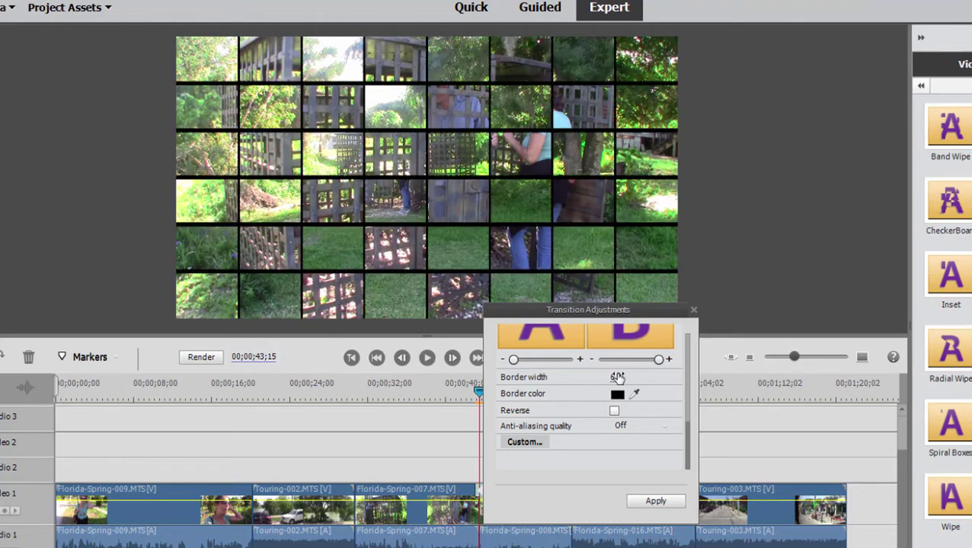
pyautogui.click(614, 379)
pyautogui.write('0')
pyautogui.press('Return')
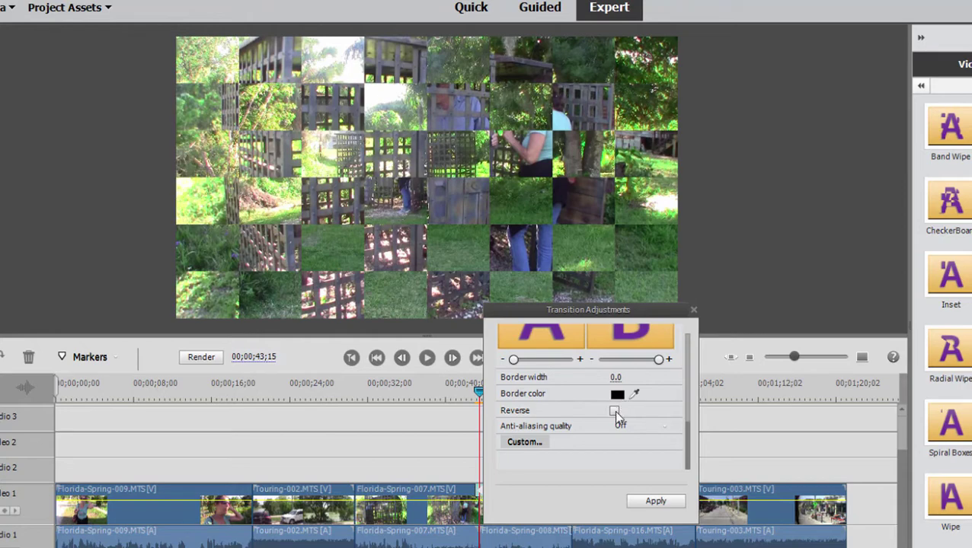
# Step: Turn on Reverse for the CheckerBoard transition and preview the reversed wipe
pyautogui.click(480, 391)
pyautogui.moveTo(479, 390); pyautogui.dragTo(477, 391)
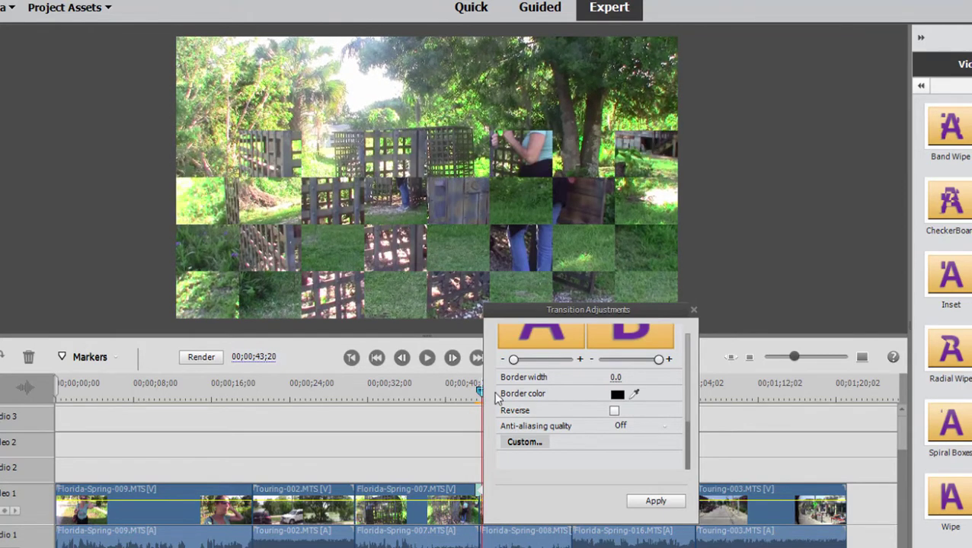
pyautogui.click(613, 411)
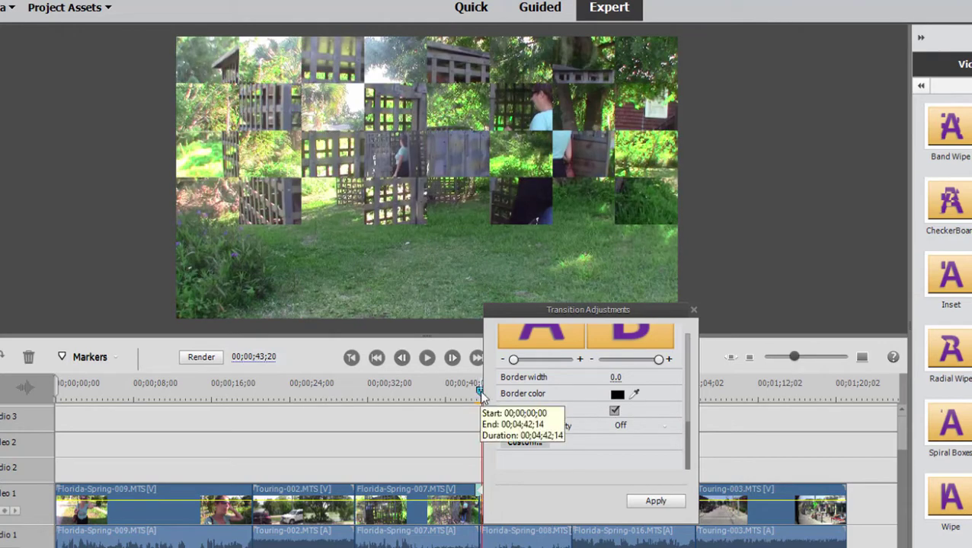
pyautogui.moveTo(480, 391)
pyautogui.mouseDown()
pyautogui.moveTo(493, 391)
pyautogui.moveTo(476, 390)
pyautogui.mouseUp()
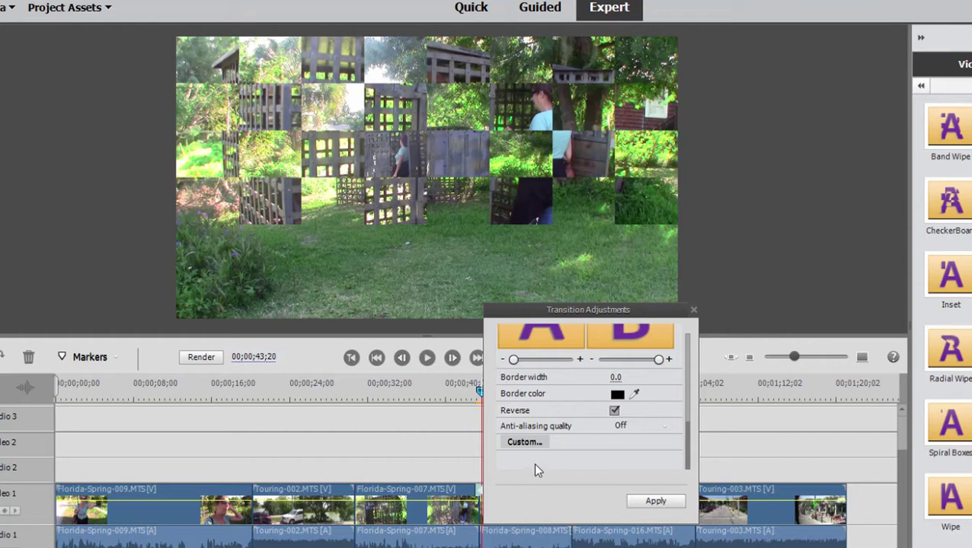
# Step: Set the CheckerBoard custom slices to 32 horizontal and 32 vertical, then preview the fine grid
pyautogui.click(522, 442)
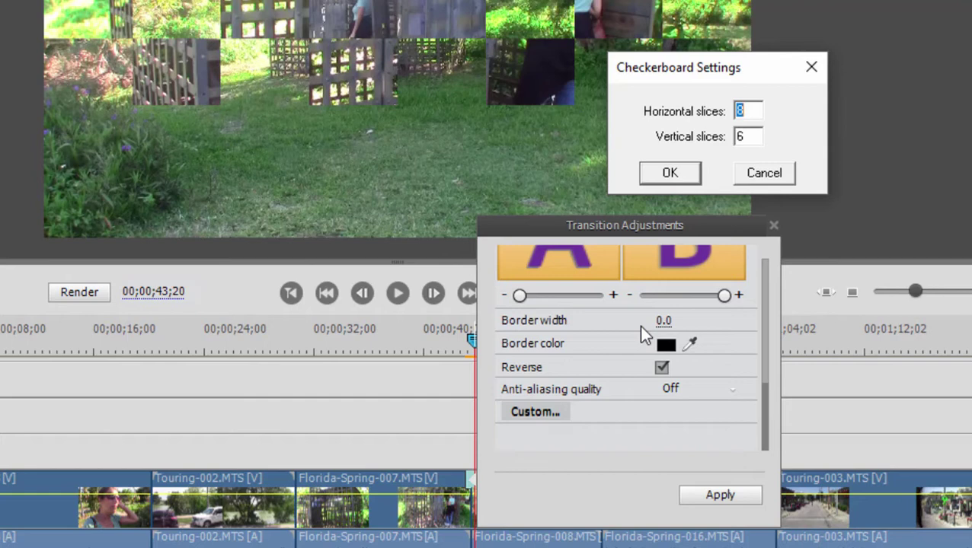
pyautogui.write('32')
pyautogui.press('Tab')
pyautogui.write('31')
pyautogui.press('BackSpace')
pyautogui.write('2')
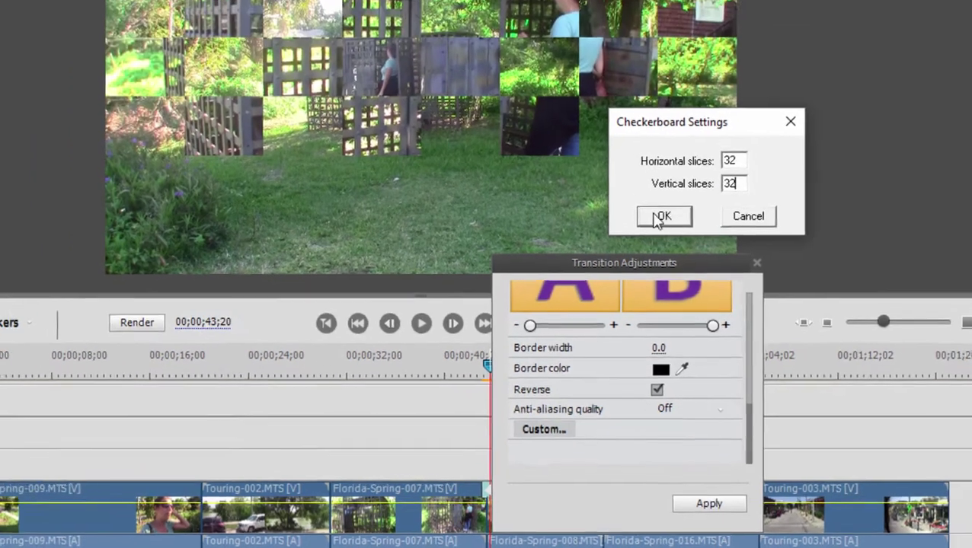
pyautogui.click(670, 173)
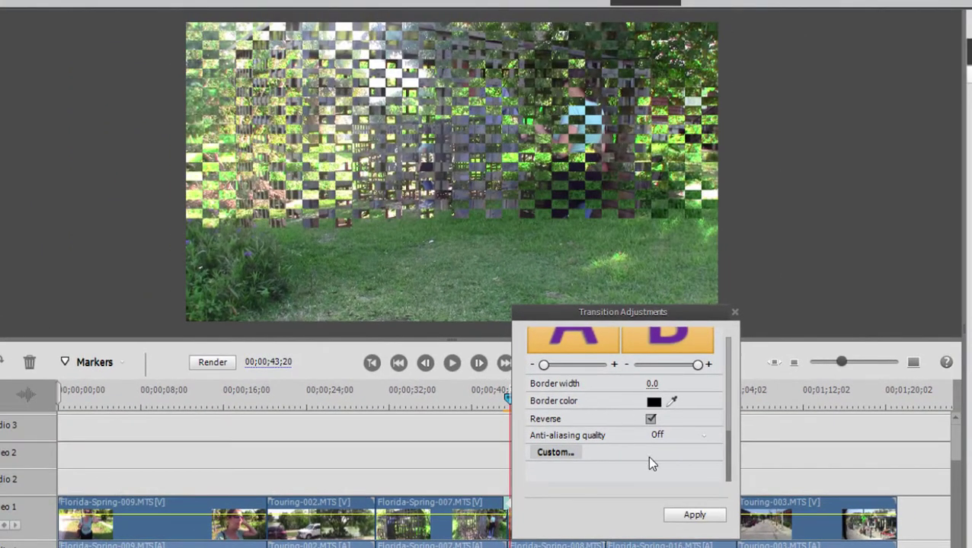
pyautogui.click(510, 404)
pyautogui.click(502, 402)
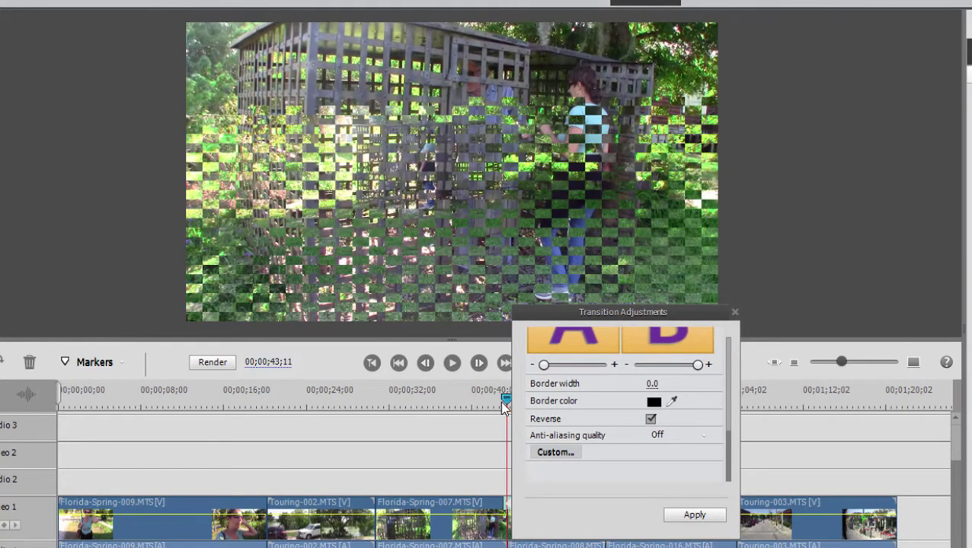
pyautogui.click(502, 403)
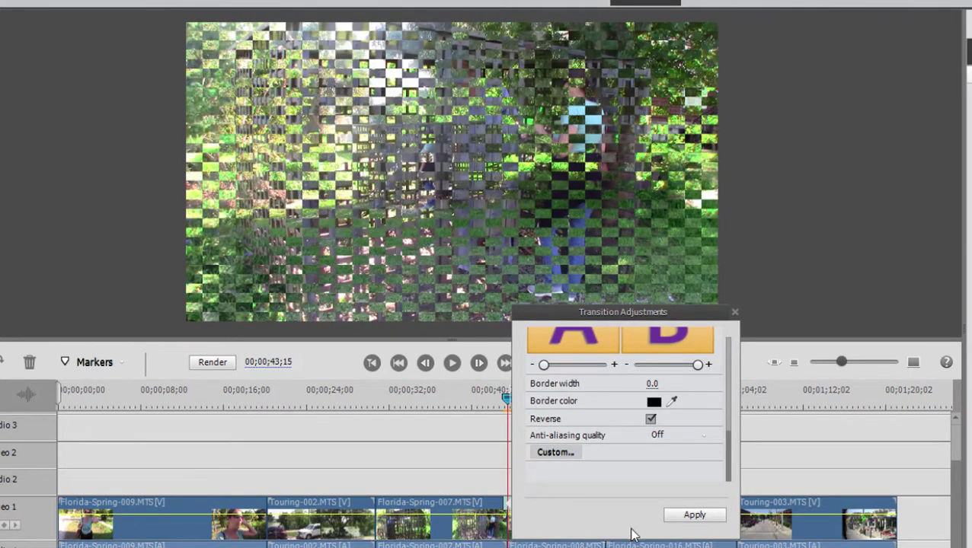
# Step: Apply the CheckerBoard settings, then drop a Pinwheel wipe on the 007/008 cut and dismiss it
pyautogui.click(694, 515)
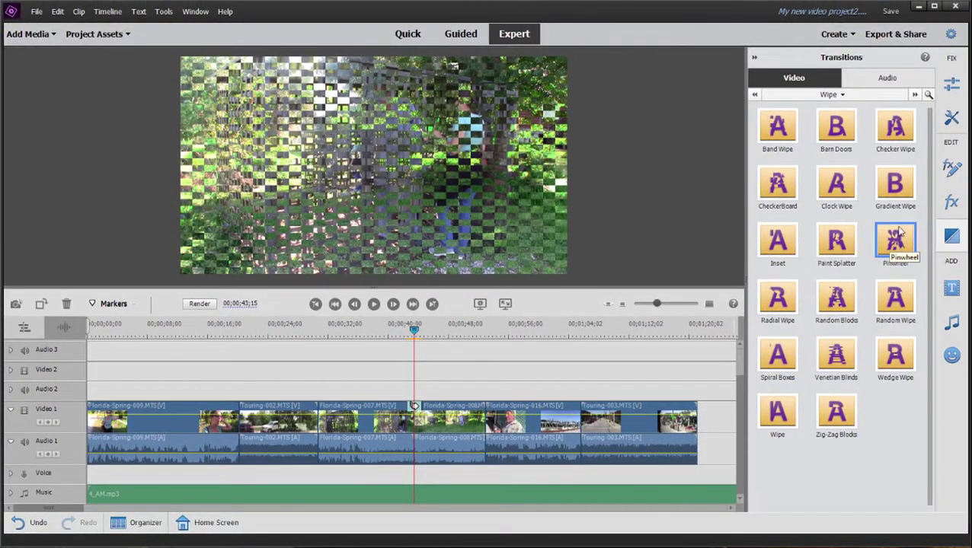
pyautogui.moveTo(898, 231); pyautogui.dragTo(417, 417)
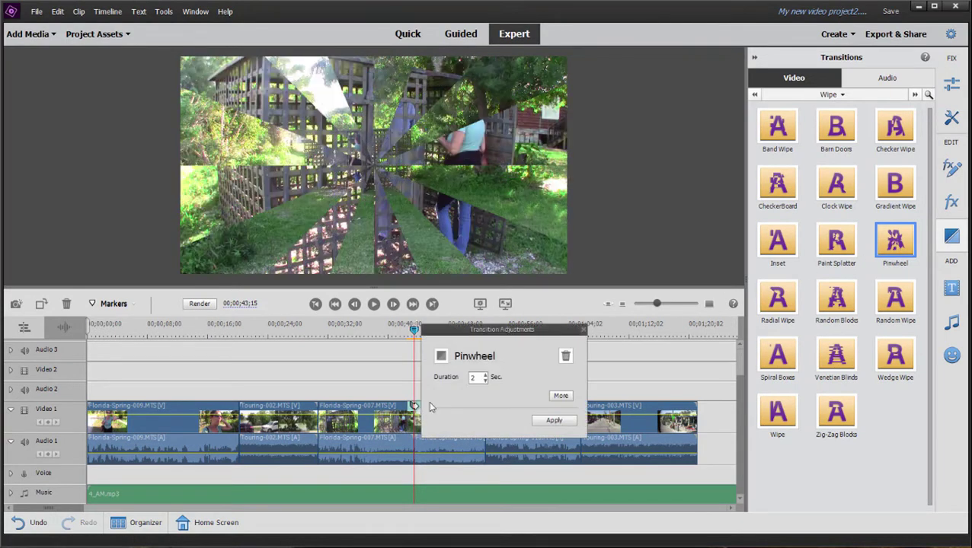
pyautogui.click(585, 331)
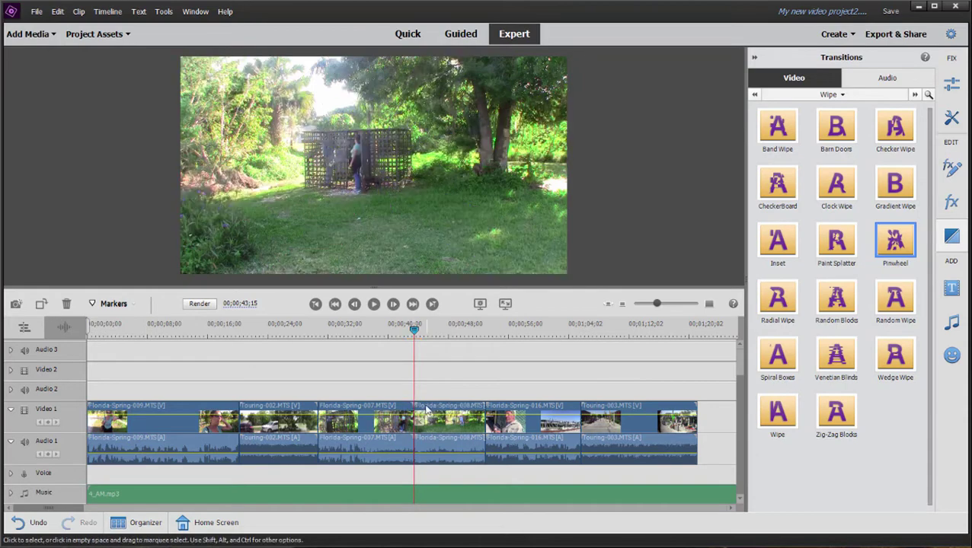
# Step: Scrub the preview slightly later and check the clip durations on the timeline
pyautogui.moveTo(418, 326); pyautogui.dragTo(424, 328)
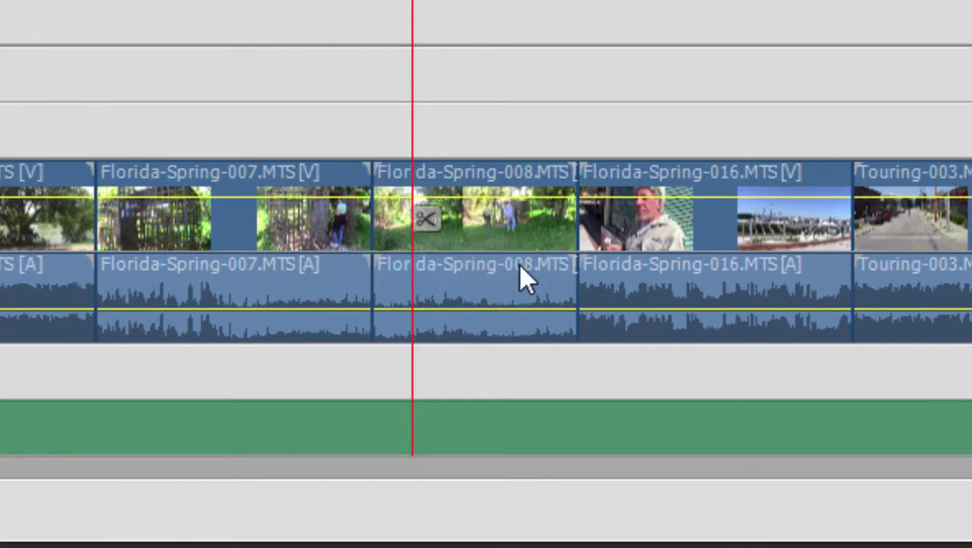
pyautogui.moveTo(520, 268)
pyautogui.moveTo(339, 178)
pyautogui.moveTo(407, 181)
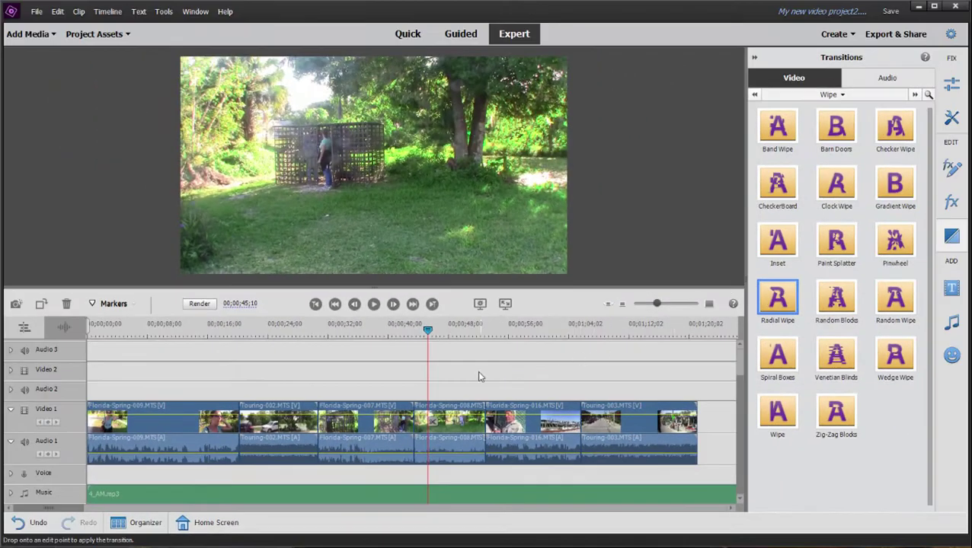
# Step: Drop a Radial Wipe on the 007/008 cut, apply it, and scrub through its preview
pyautogui.moveTo(442, 388); pyautogui.dragTo(414, 420)
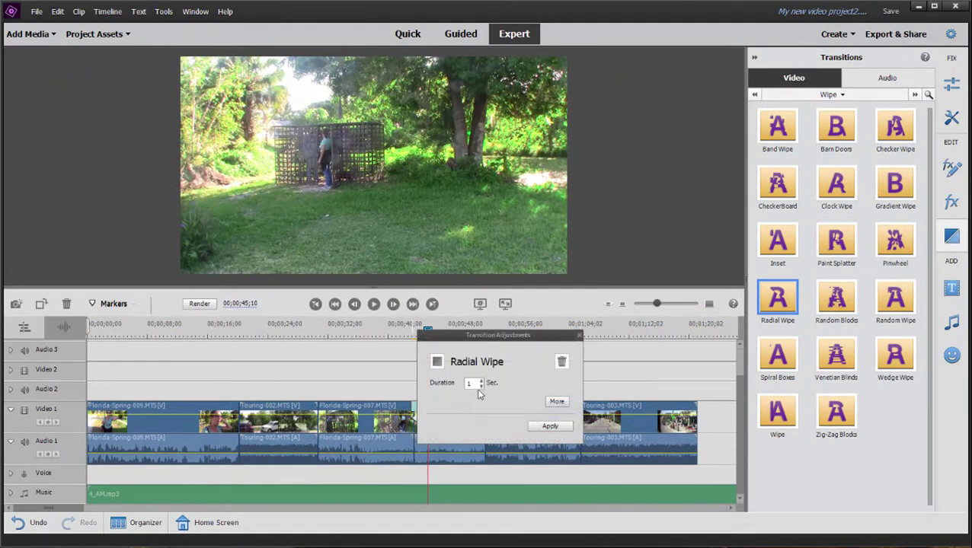
pyautogui.click(563, 426)
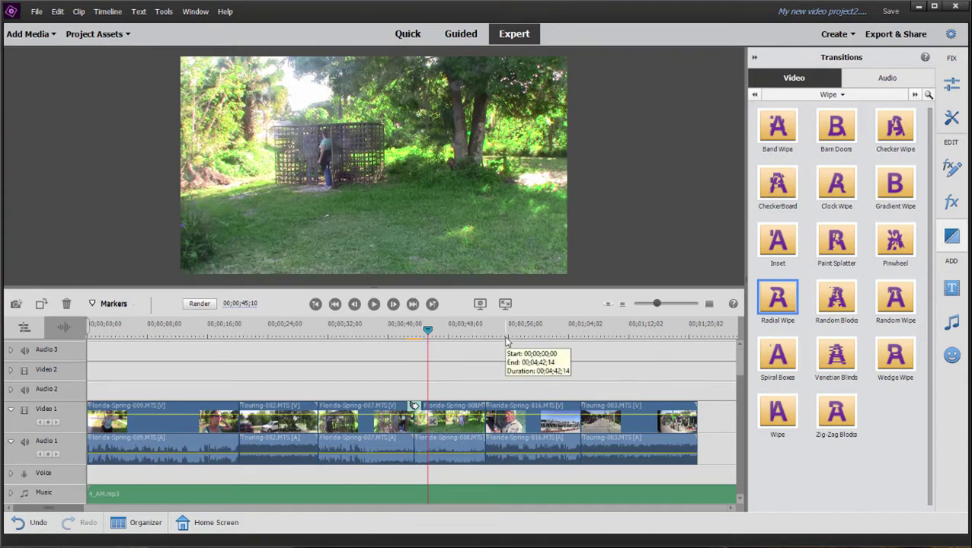
pyautogui.moveTo(427, 330); pyautogui.dragTo(391, 334)
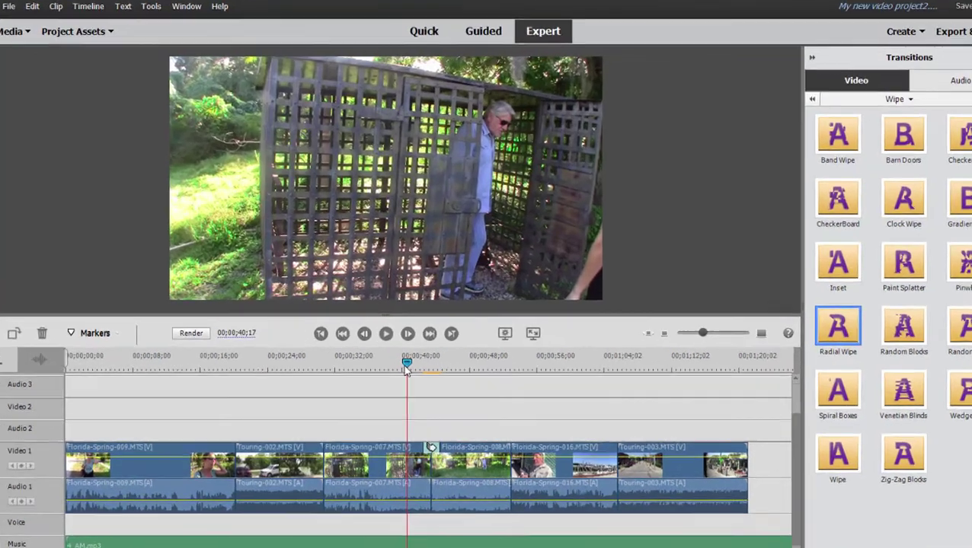
pyautogui.moveTo(407, 368); pyautogui.dragTo(425, 368)
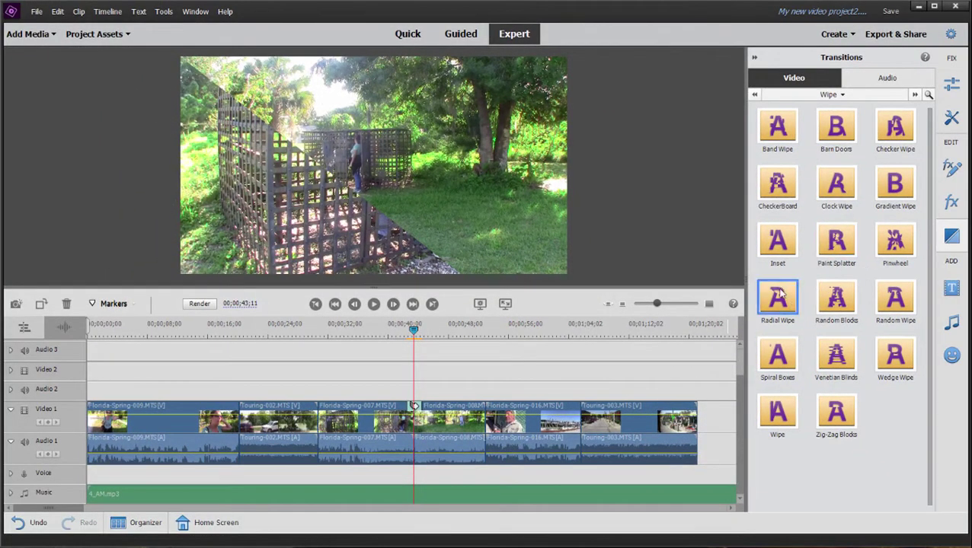
# Step: Add a Radial Wipe to the Florida-Spring-008/016 cut and scrub across it to preview
pyautogui.moveTo(778, 294); pyautogui.dragTo(486, 417)
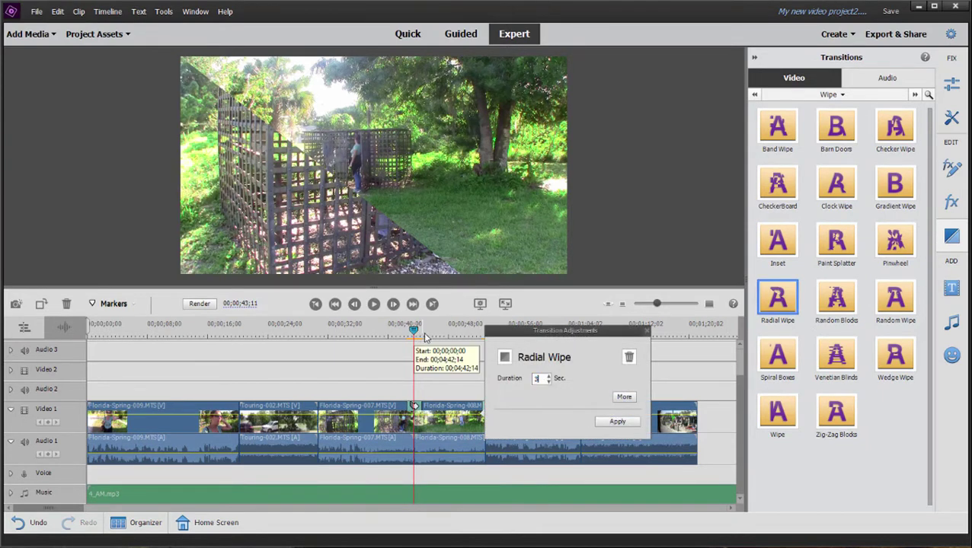
pyautogui.click(404, 332)
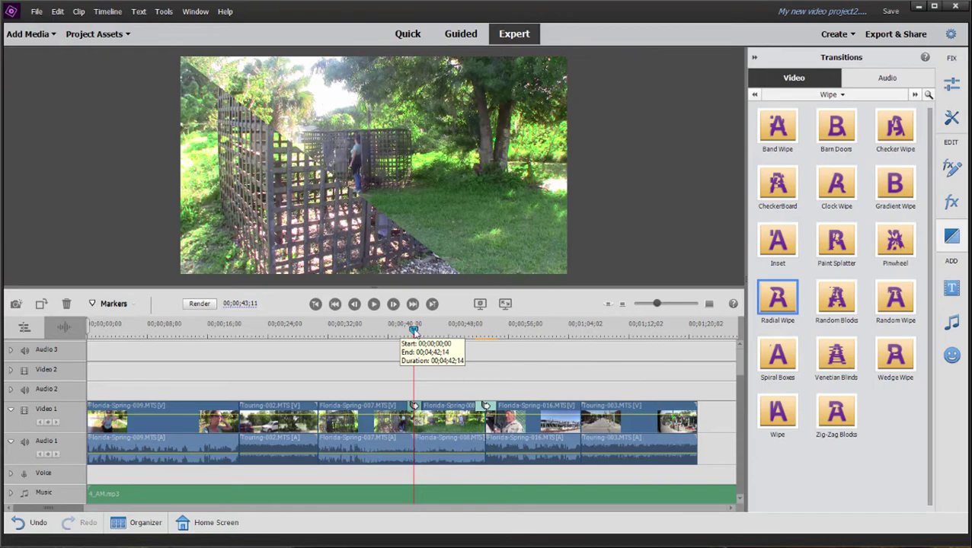
pyautogui.moveTo(414, 328); pyautogui.dragTo(482, 324)
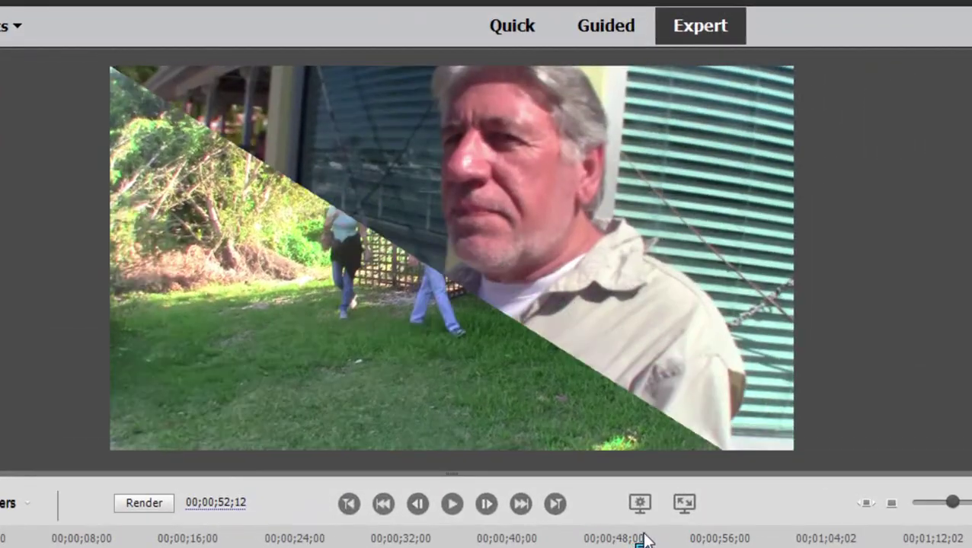
pyautogui.moveTo(644, 539); pyautogui.dragTo(684, 503)
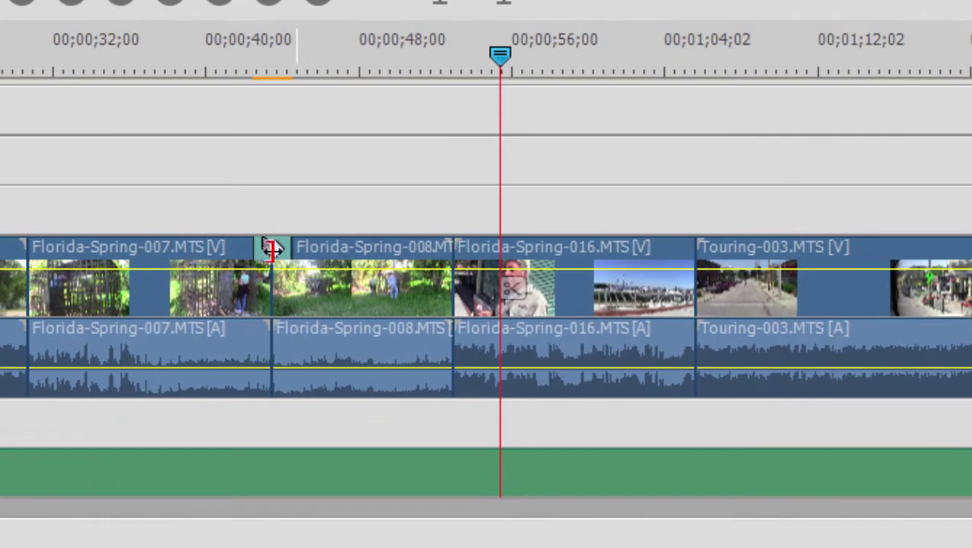
# Step: Delete the 007/008 wipe and trim 27 frames off the end of Florida-Spring-008
pyautogui.click(271, 246)
pyautogui.press('Delete')
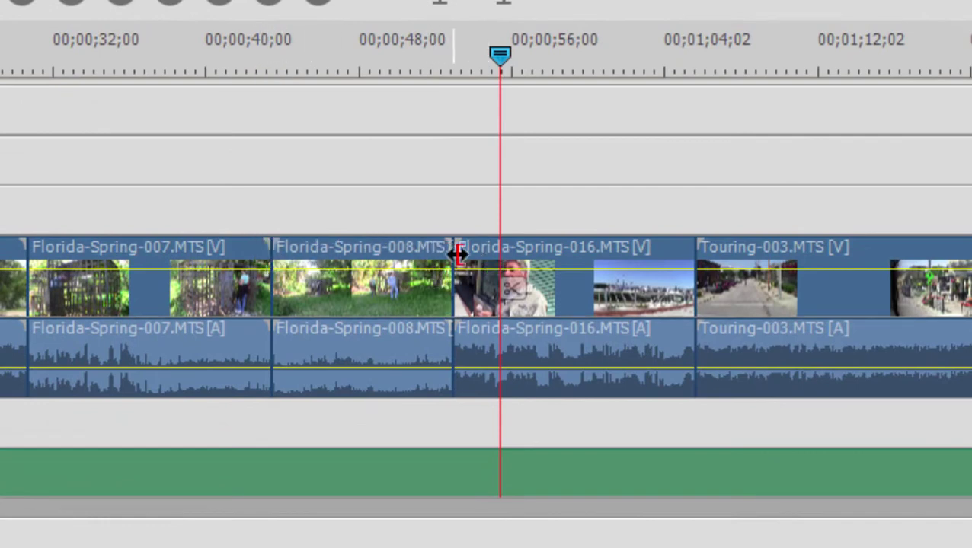
pyautogui.moveTo(451, 258); pyautogui.dragTo(472, 250)
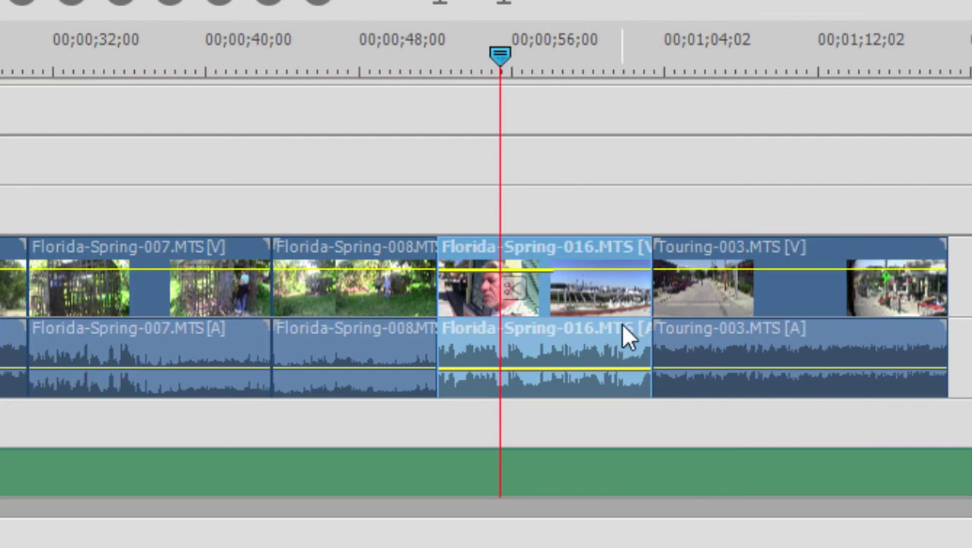
pyautogui.moveTo(615, 312)
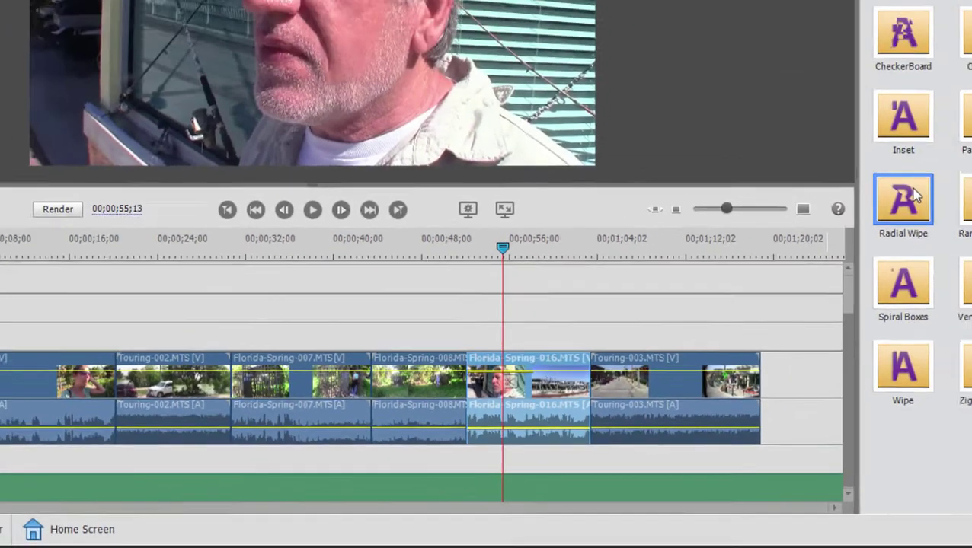
# Step: Drop a Radial Wipe on the 008/016 cut, enter a 5-second duration, apply, and rewind to preview
pyautogui.moveTo(914, 196); pyautogui.dragTo(468, 375)
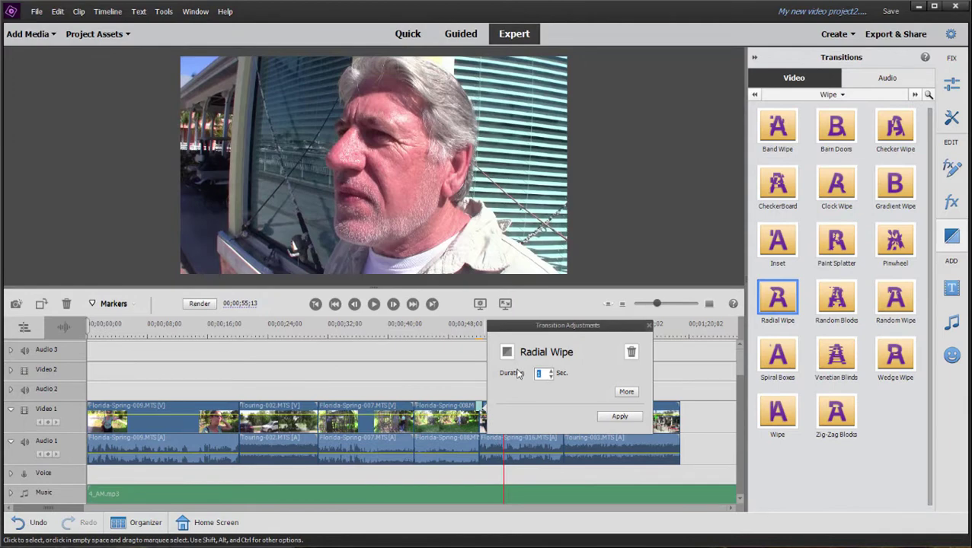
pyautogui.write('5')
pyautogui.click(620, 418)
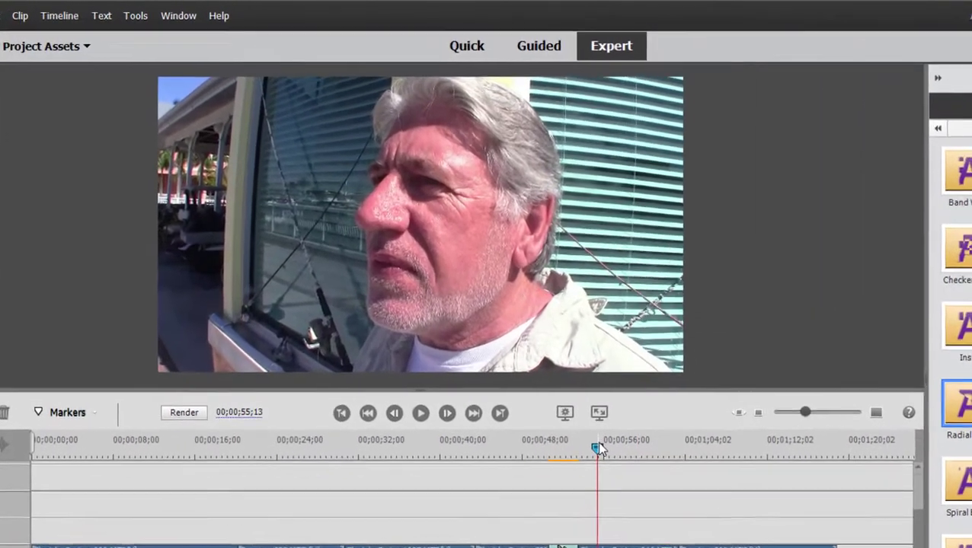
pyautogui.moveTo(597, 447); pyautogui.dragTo(550, 449)
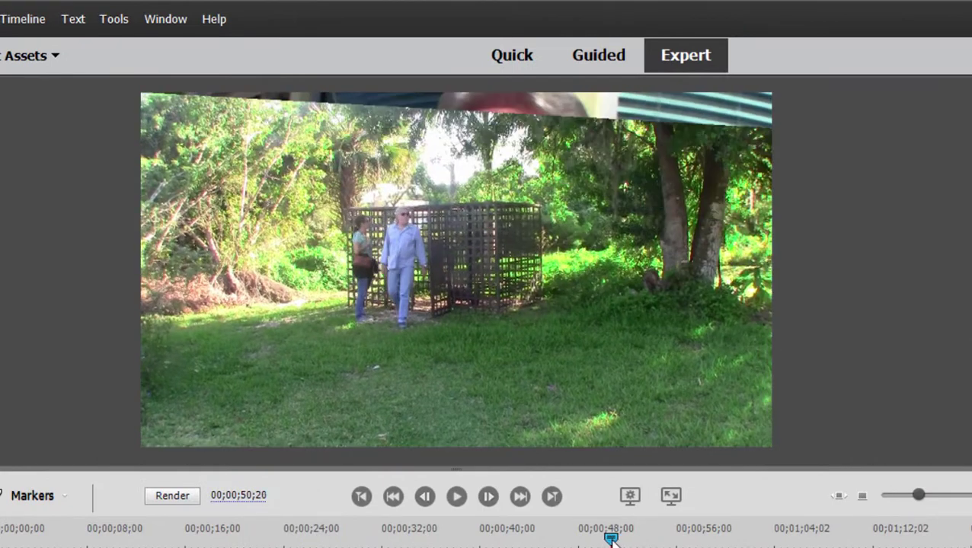